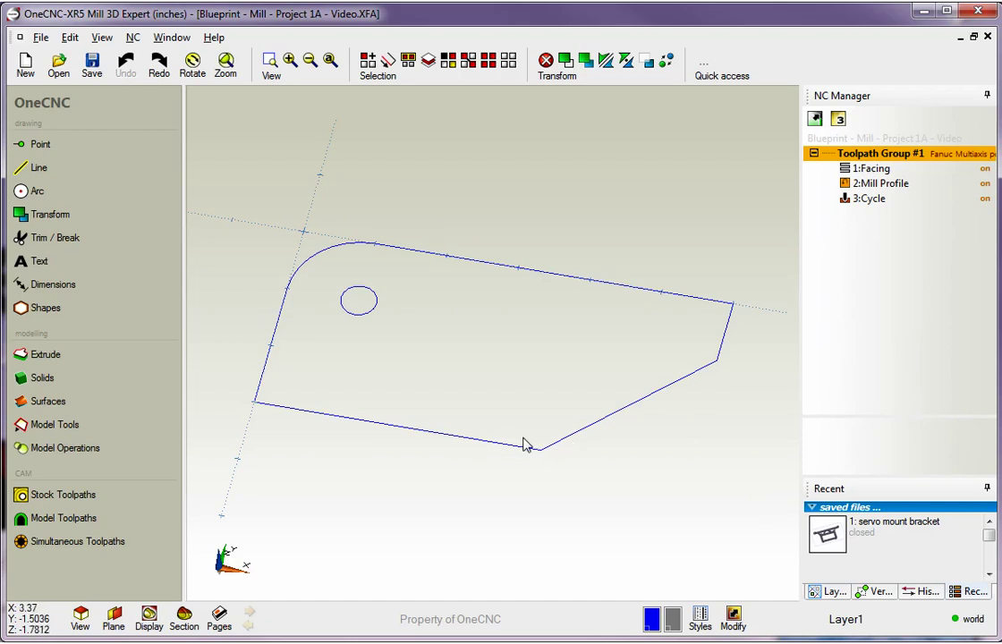
From the top view, draw a closed five-line inner pocket outline with one angled corner.
scroll(528, 420, "up", 2)
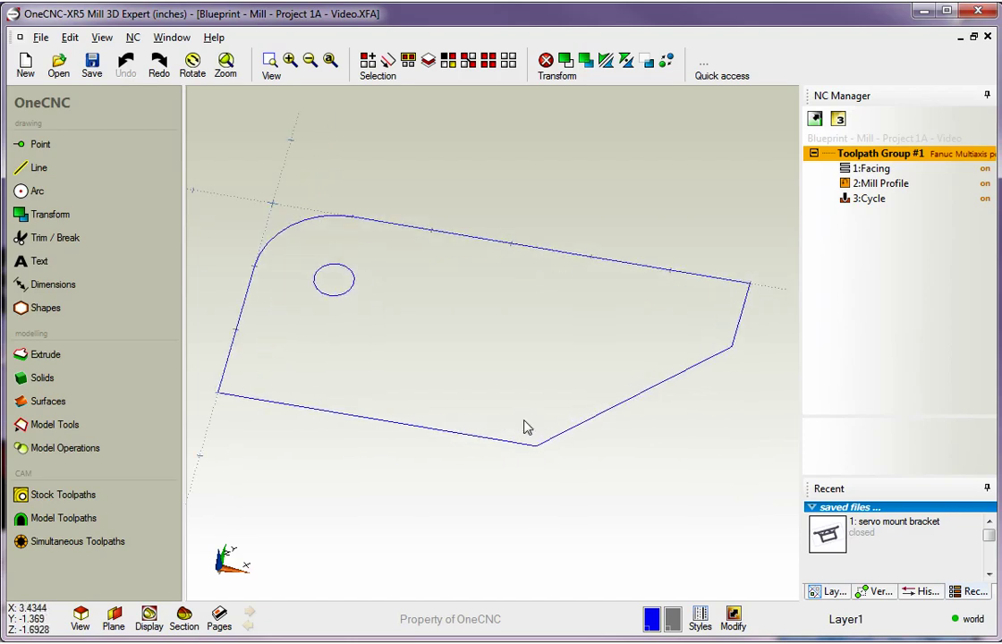
scroll(526, 428, "down", 1)
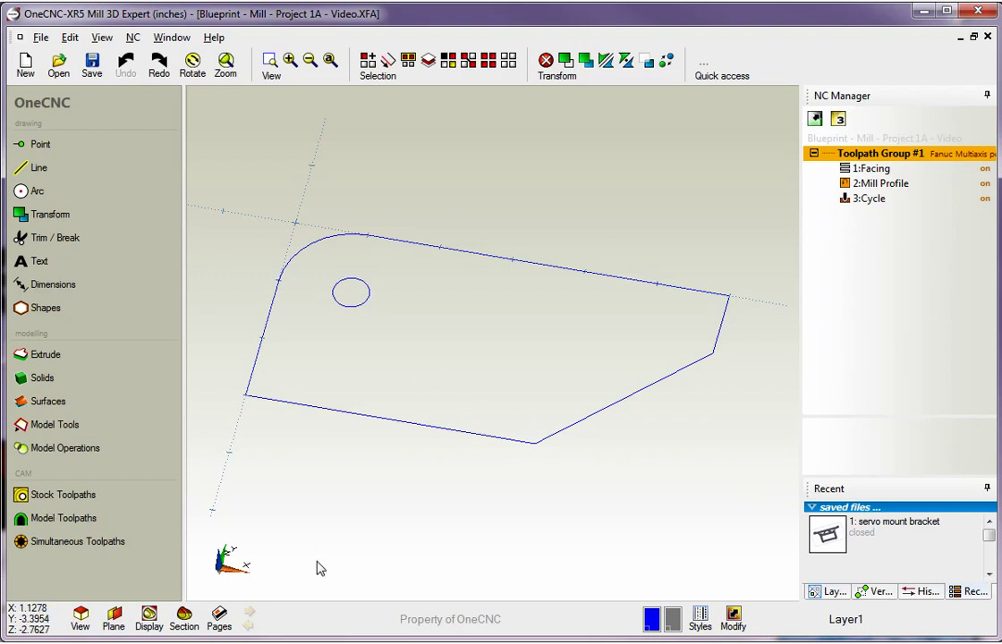
right_click(379, 452)
left_click(380, 430)
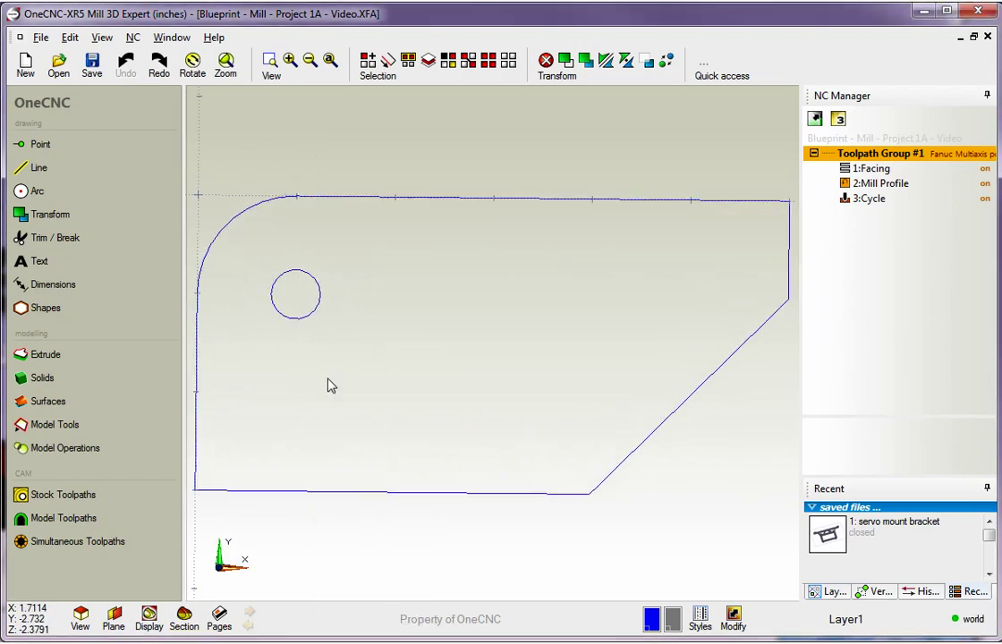
left_click(38, 167)
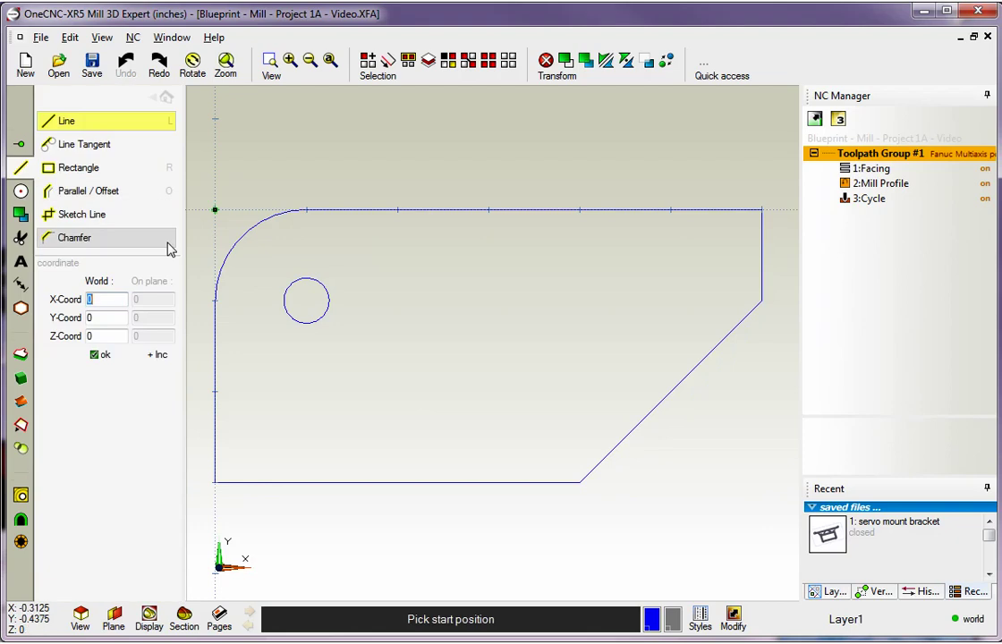
left_click(376, 255)
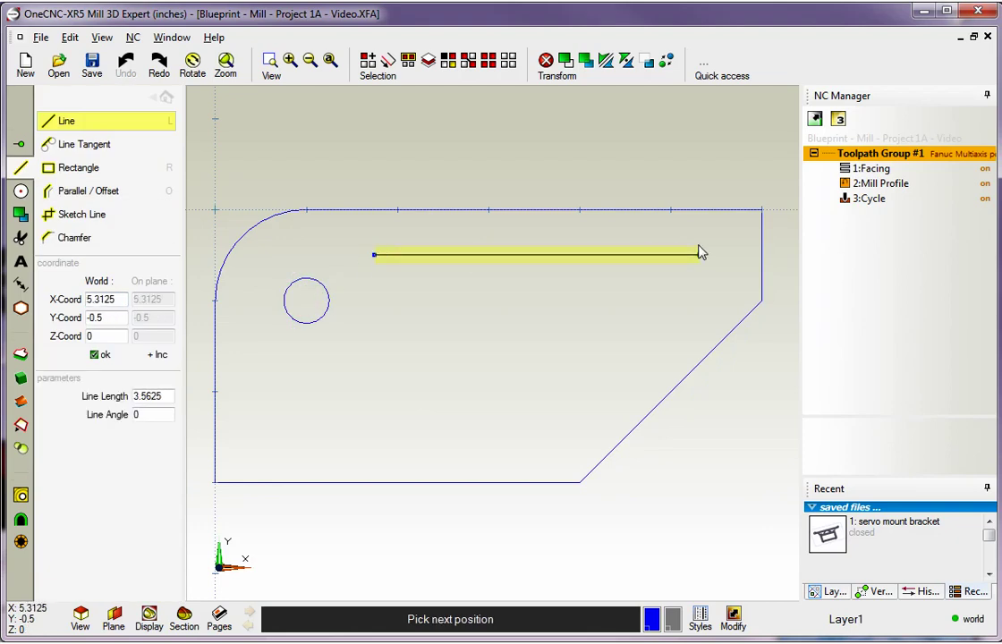
left_click(700, 255)
left_click(700, 330)
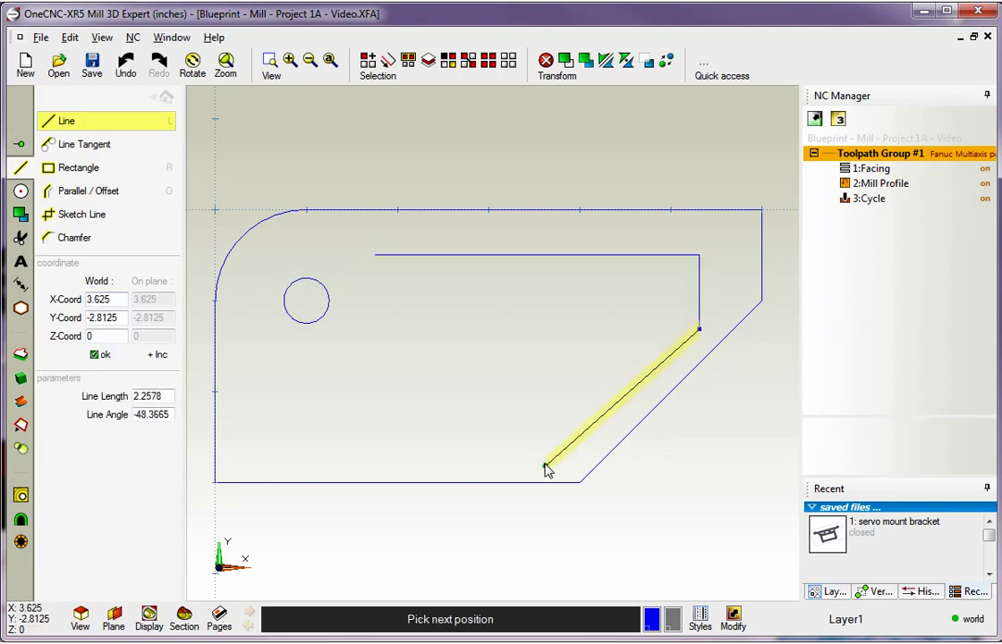
left_click(557, 439)
left_click(374, 437)
left_click(375, 255)
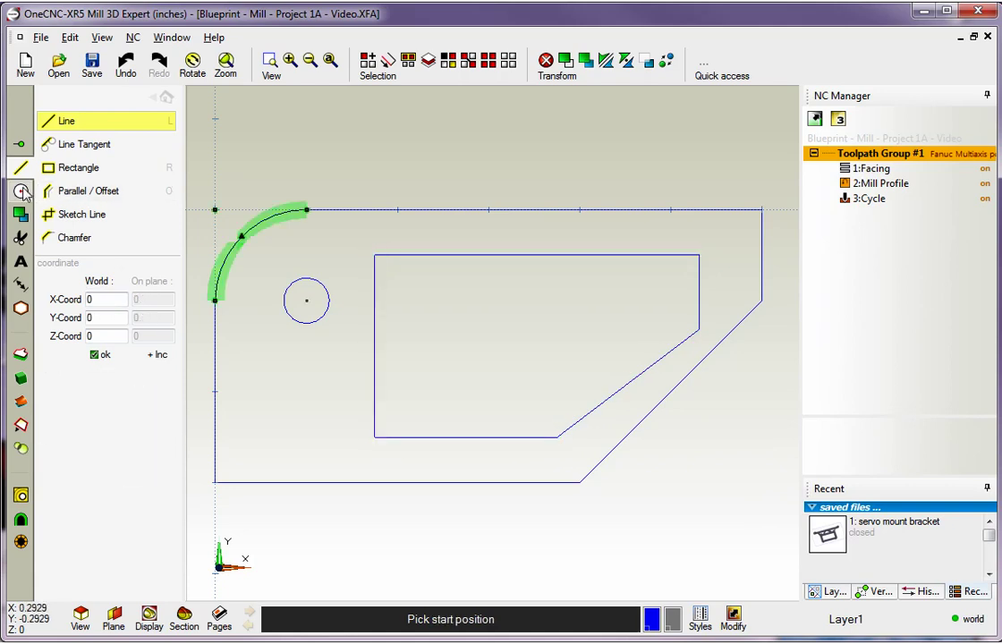
Fillet the inner outline's top-left and bottom-left corners with 0.13 radius.
left_click(20, 190)
left_click(135, 120)
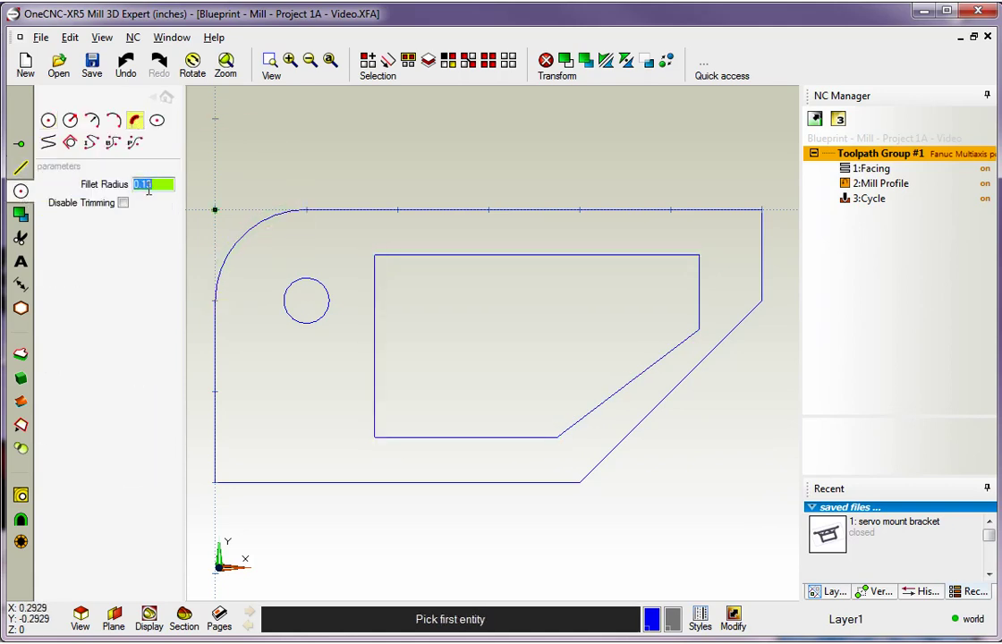
left_click(400, 268)
left_click(379, 295)
left_click(383, 404)
left_click(411, 436)
scroll(536, 430, "down", 1)
Fillet both angled-edge corners and the top-right corner to finish the rounded outline.
left_click(528, 432)
left_click(565, 424)
left_click(654, 356)
left_click(670, 322)
left_click(669, 300)
left_click(653, 285)
scroll(549, 358, "up", 2)
middle_click_drag(579, 353, 551, 311)
left_click(167, 98)
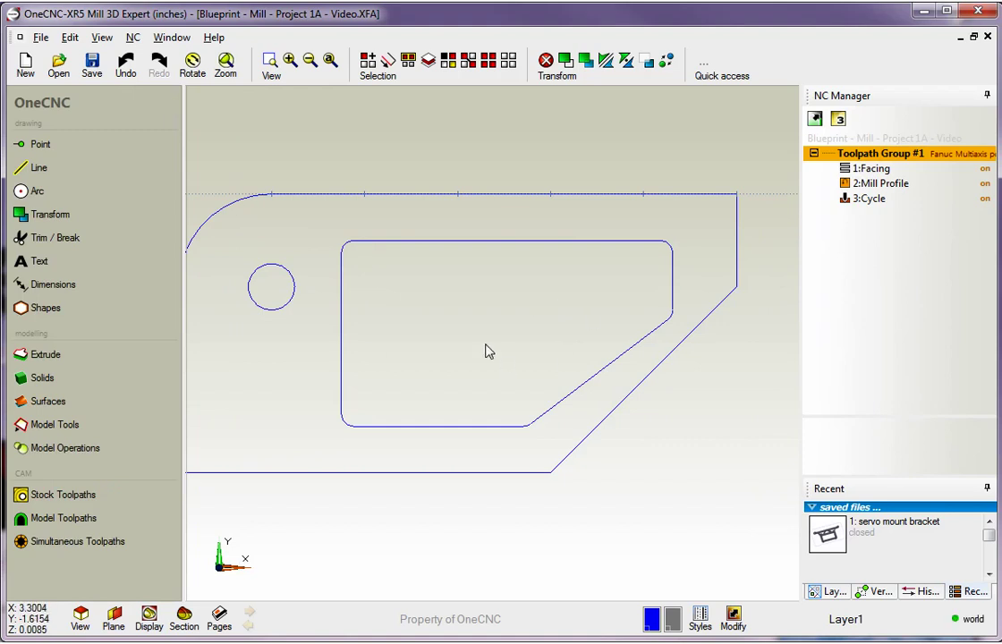
Start an HS Pocketing operation and pick the filleted inner loop manually as its boundary.
left_click(49, 497)
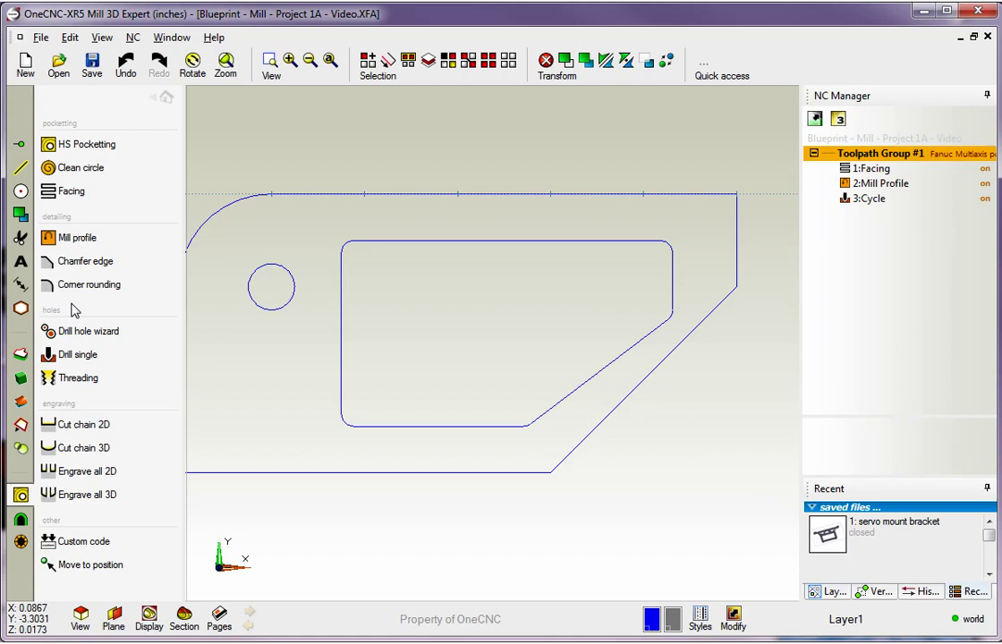
left_click(93, 147)
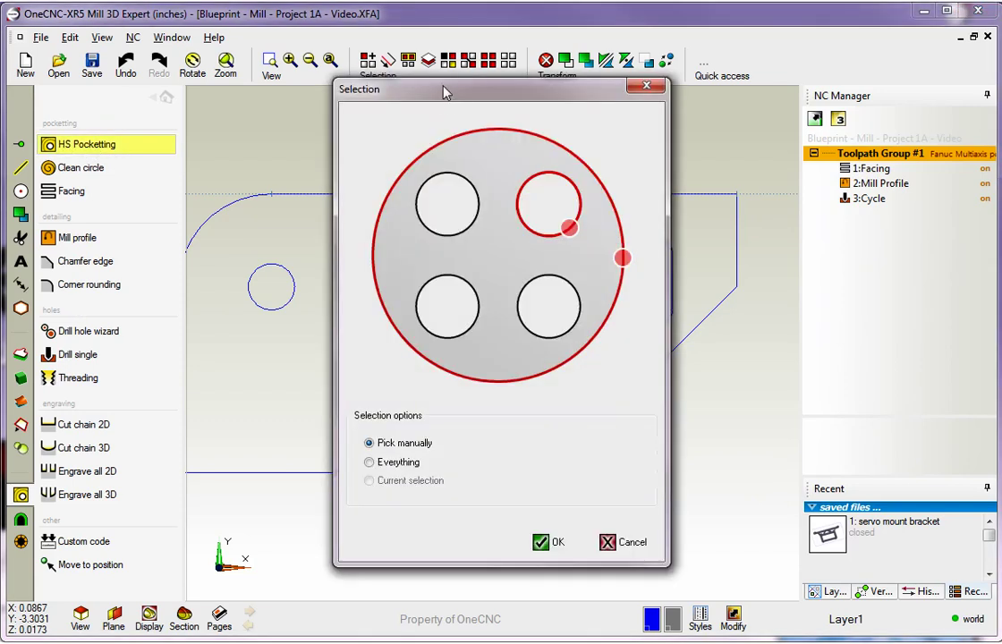
left_click_drag(440, 89, 111, 14)
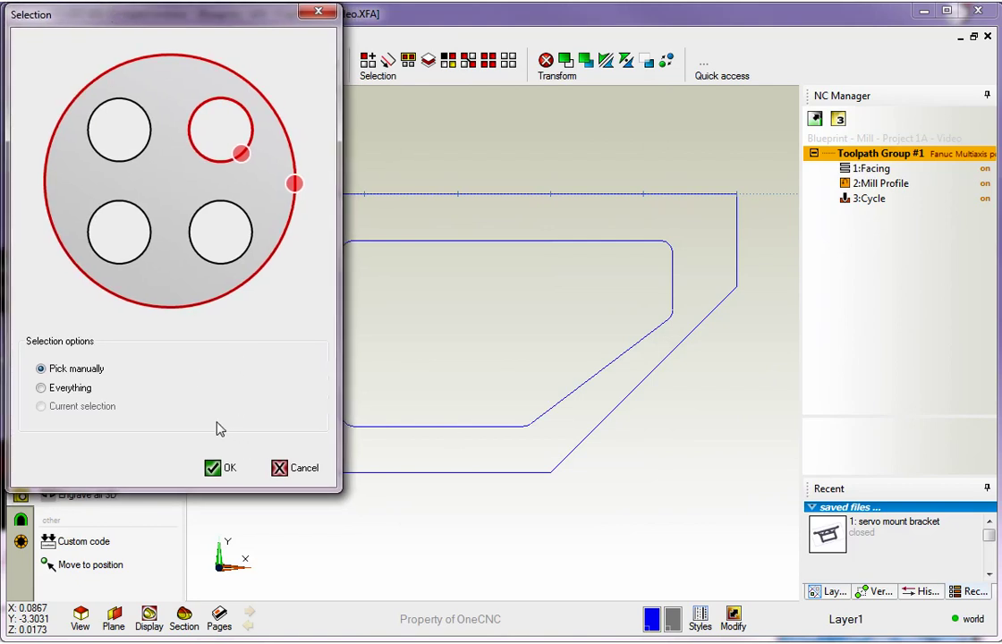
left_click(215, 467)
left_click(448, 351)
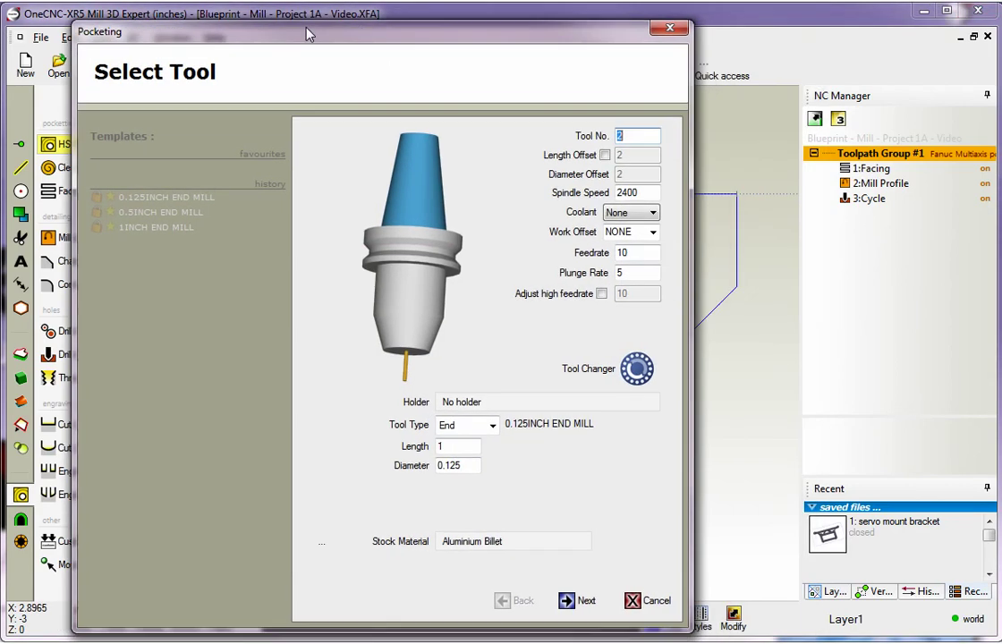
left_click_drag(307, 34, 241, 22)
Set the pocketing tool diameter to 0.5 inch and tool number to 1.
left_click_drag(410, 453, 367, 470)
key("BackSpace")
type(".5")
key("Tab")
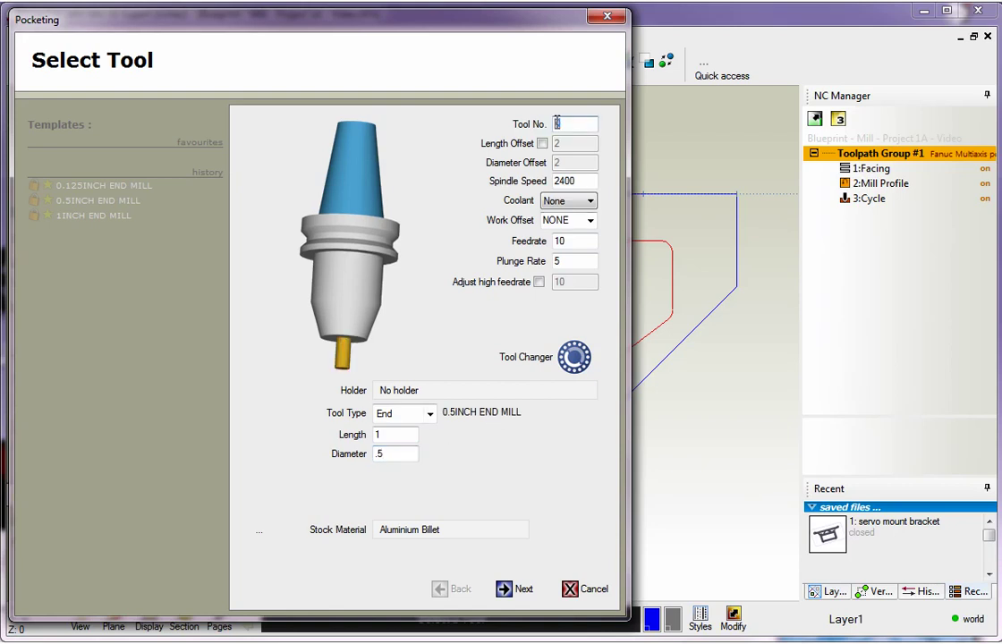
type("1")
key("Return")
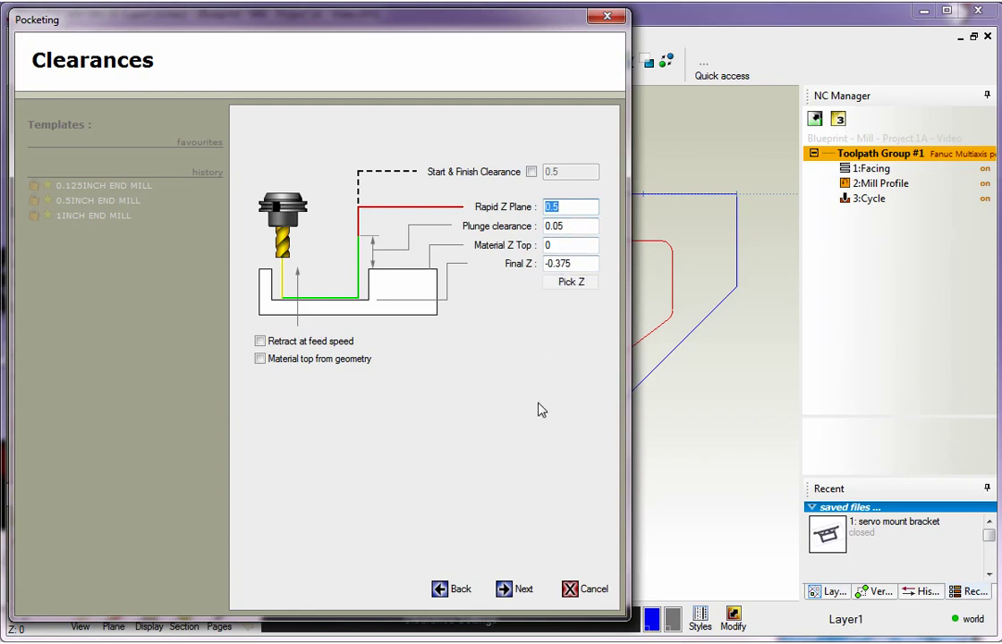
Preview the machining styles, choose Highspeed Closed, and advance past Ramp Helix entry.
left_click(505, 588)
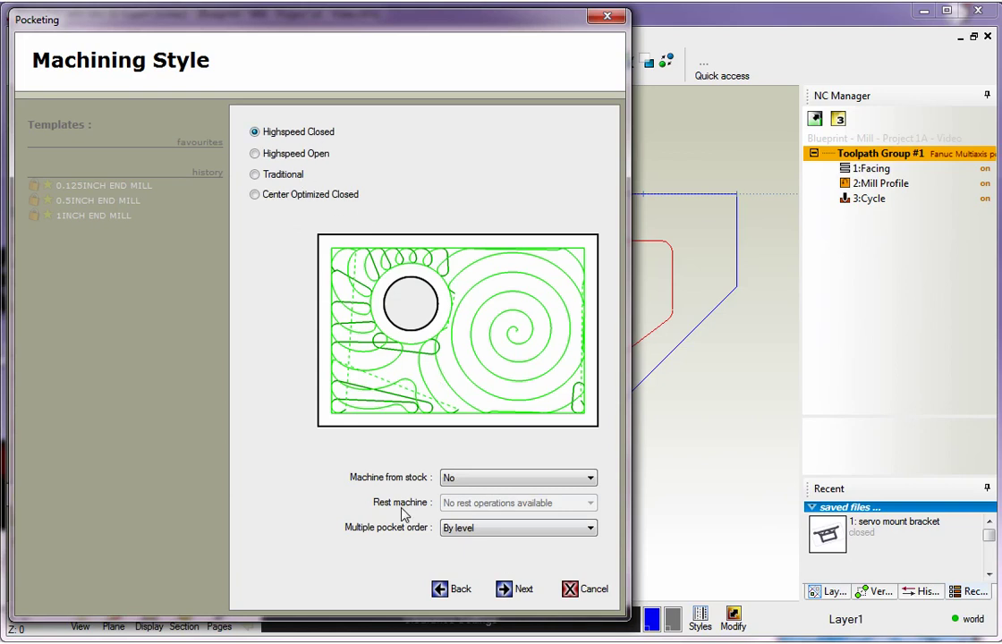
left_click(279, 158)
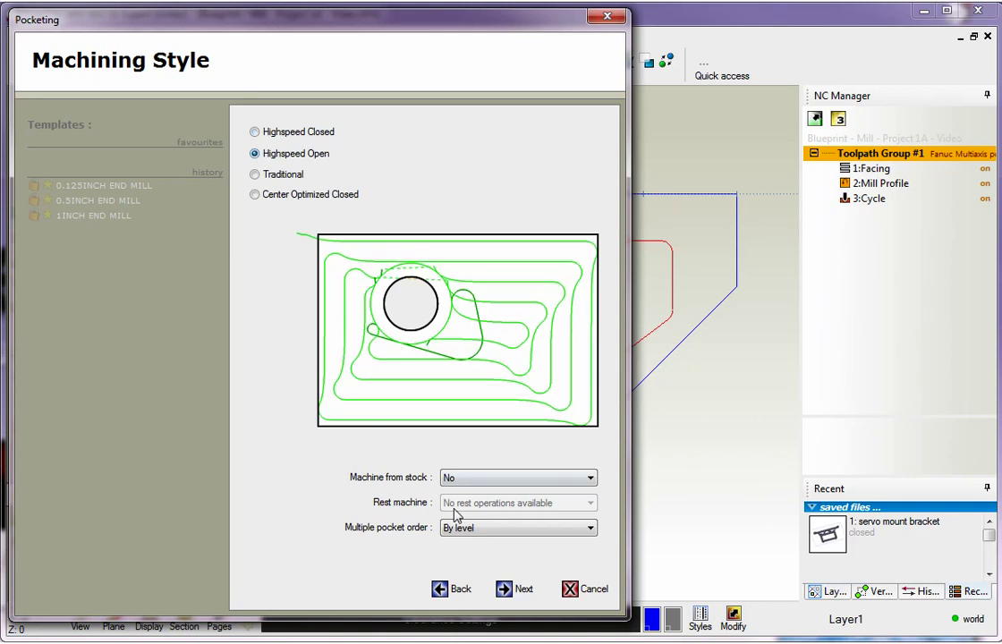
left_click(255, 195)
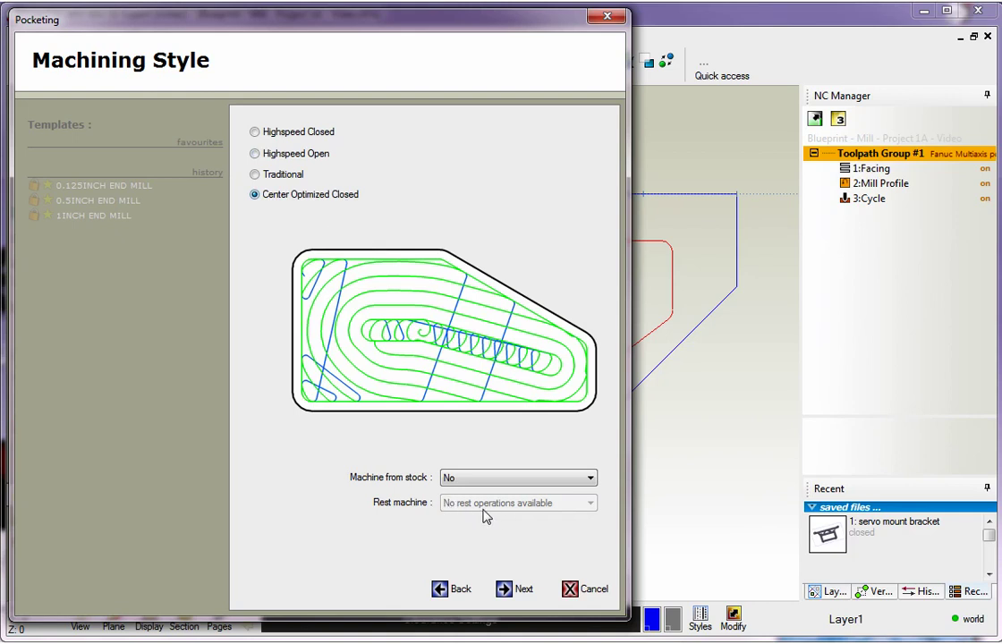
left_click(256, 176)
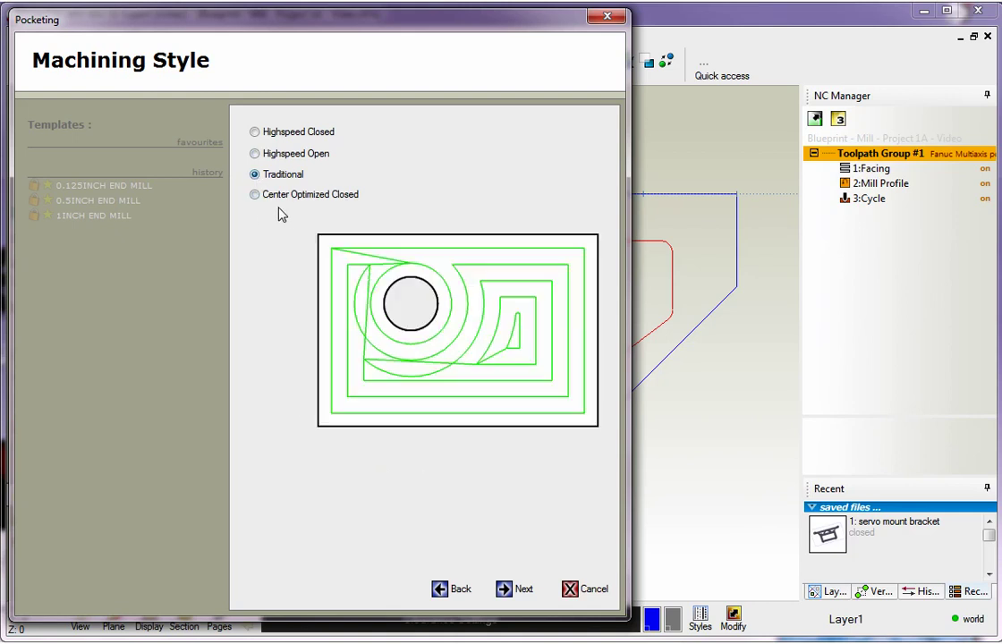
left_click(255, 133)
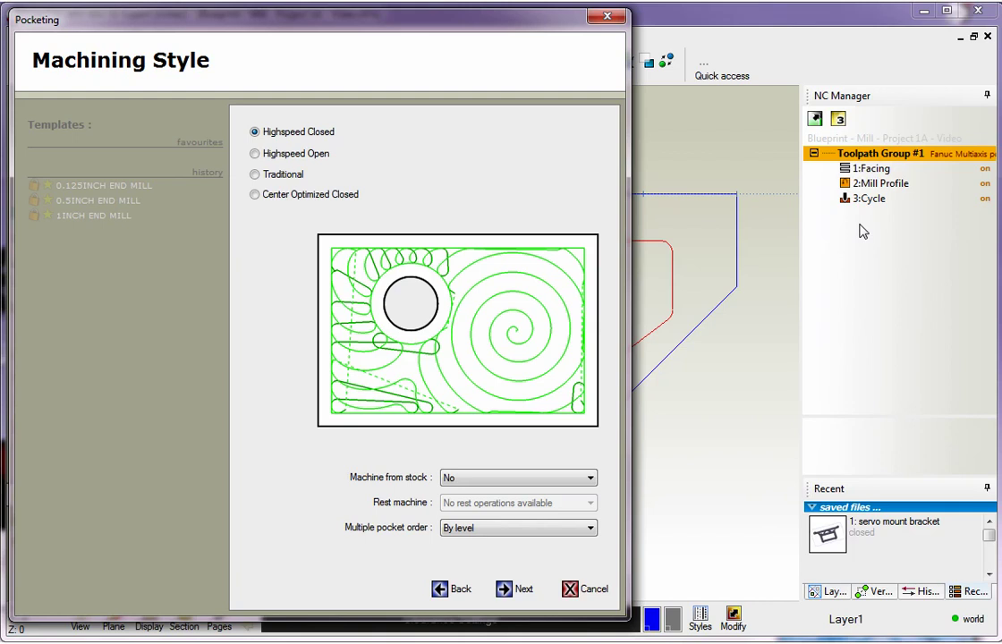
left_click(519, 589)
left_click(509, 590)
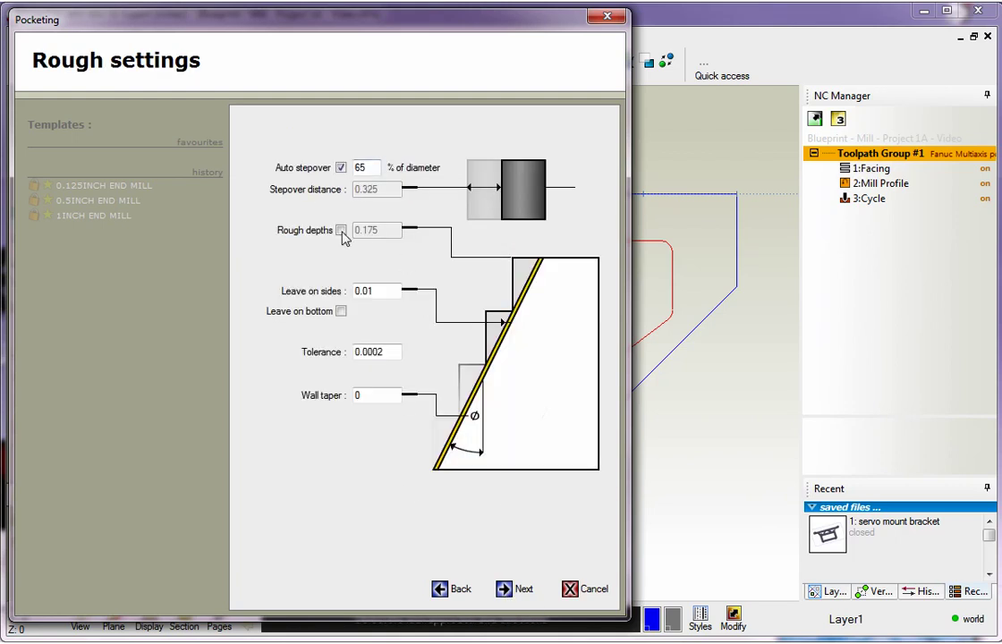
Enable 0.175 rough depths, leave finishing at None, and finish the pocket toolpath.
left_click(341, 230)
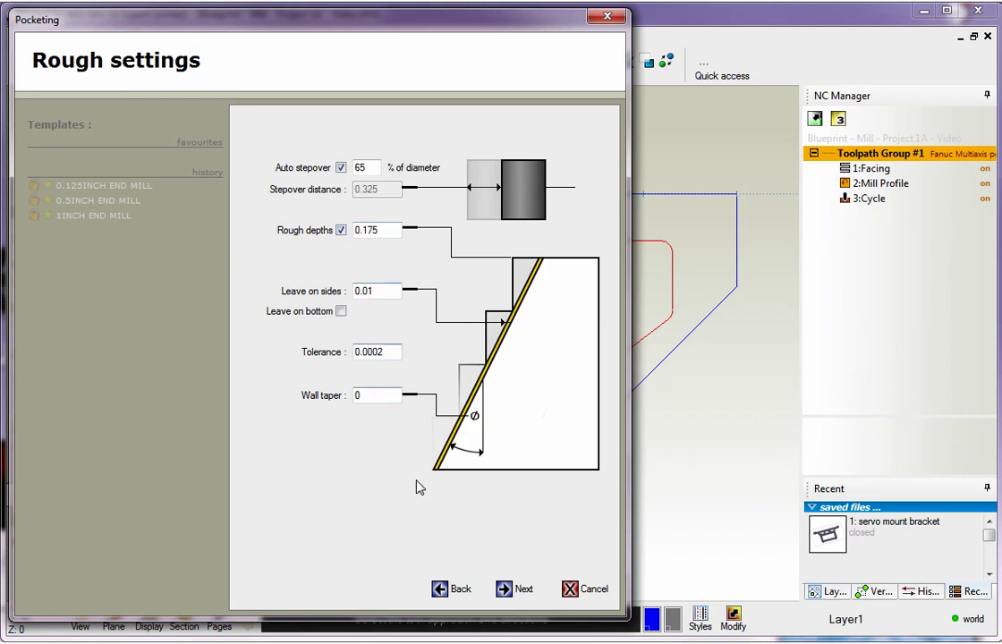
left_click(512, 590)
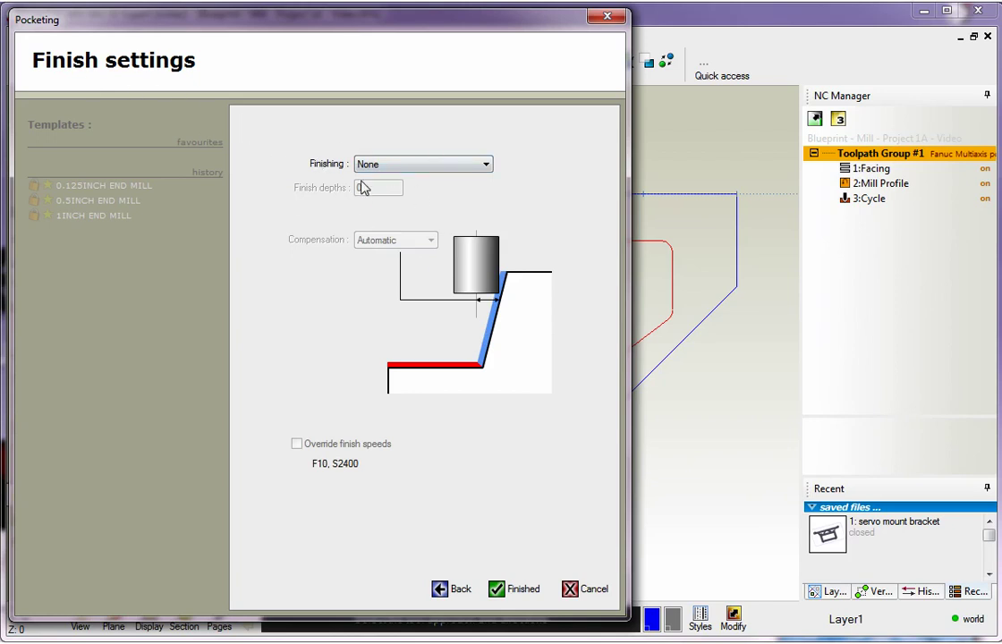
left_click(497, 590)
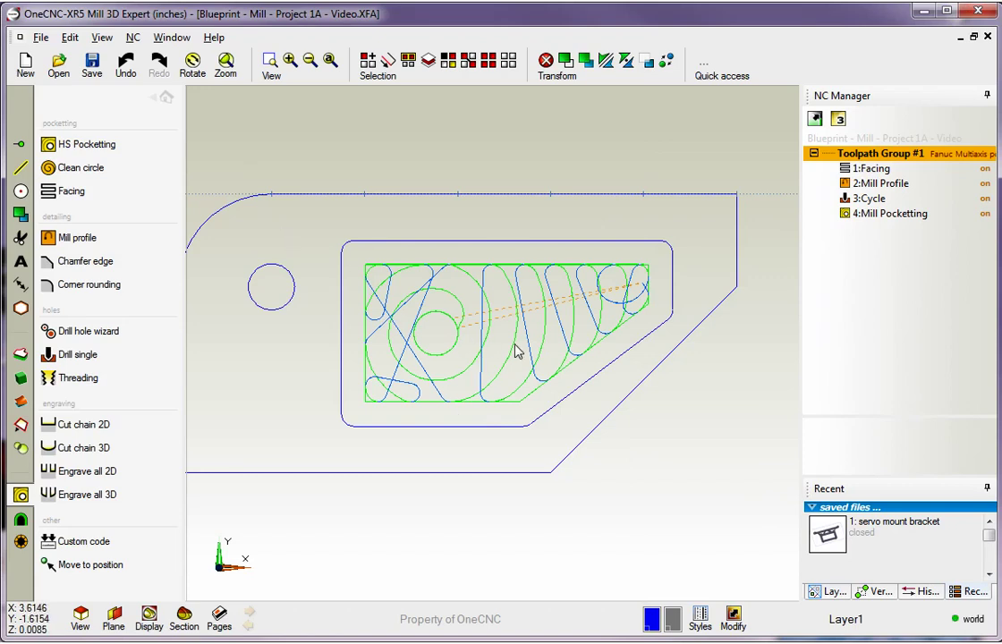
Begin a second HS Pocketing operation with its boundary selection dialog moved aside.
left_click(94, 152)
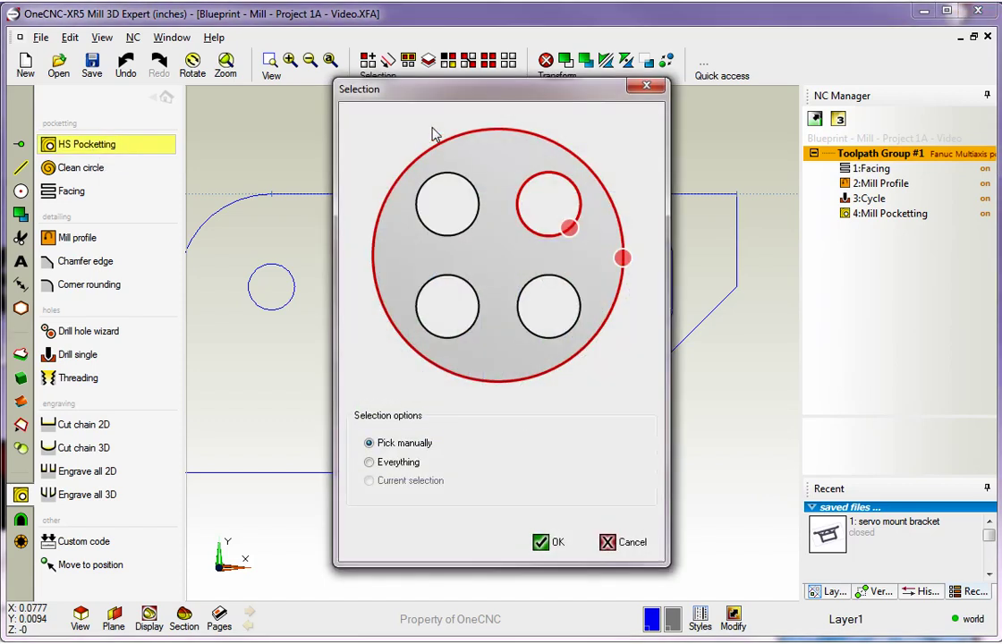
left_click_drag(438, 96, 116, 23)
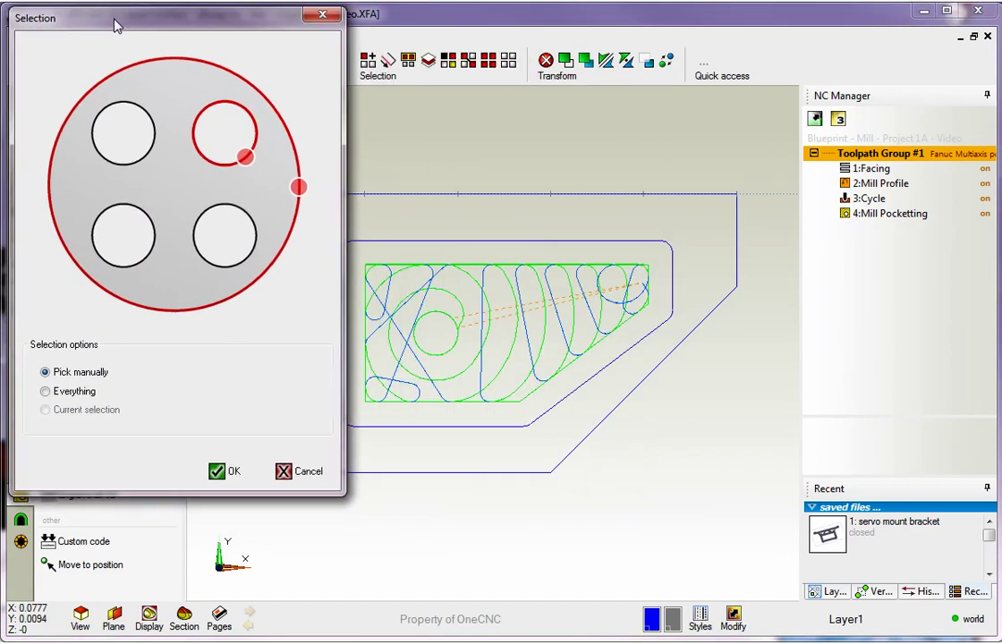
Pick the pocket loop and set a 0.125-inch end mill, tool 2, at 3500 spindle speed.
left_click(225, 468)
left_click(407, 426)
right_click(462, 450)
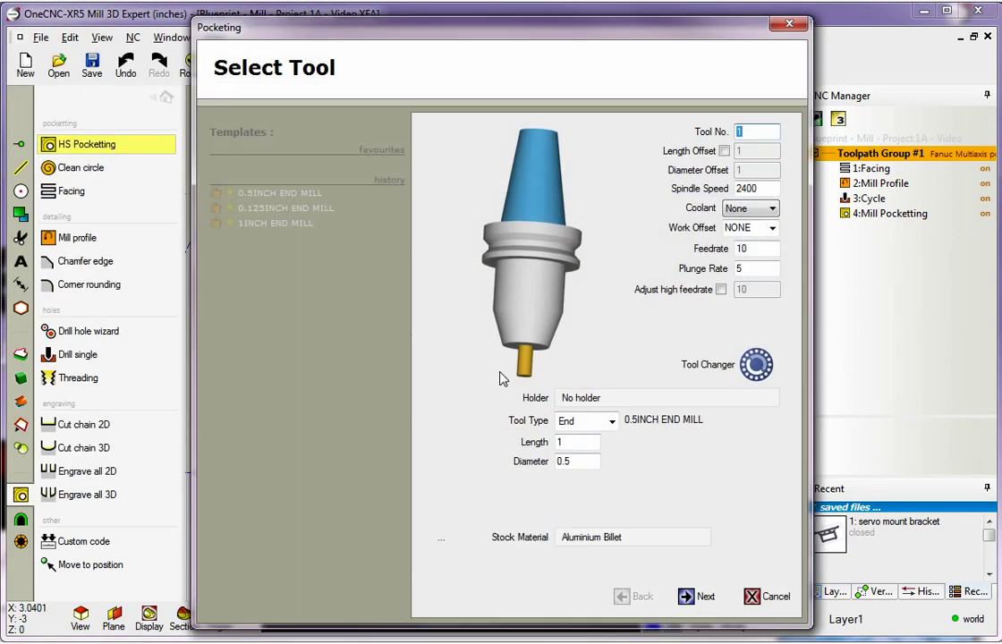
type(".125")
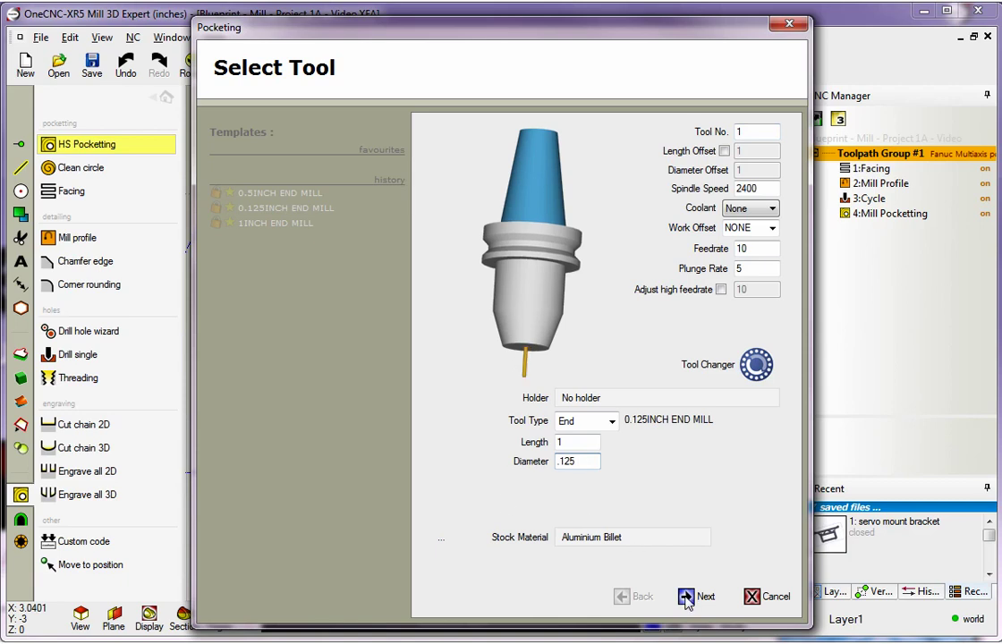
double_click(738, 131)
type("2")
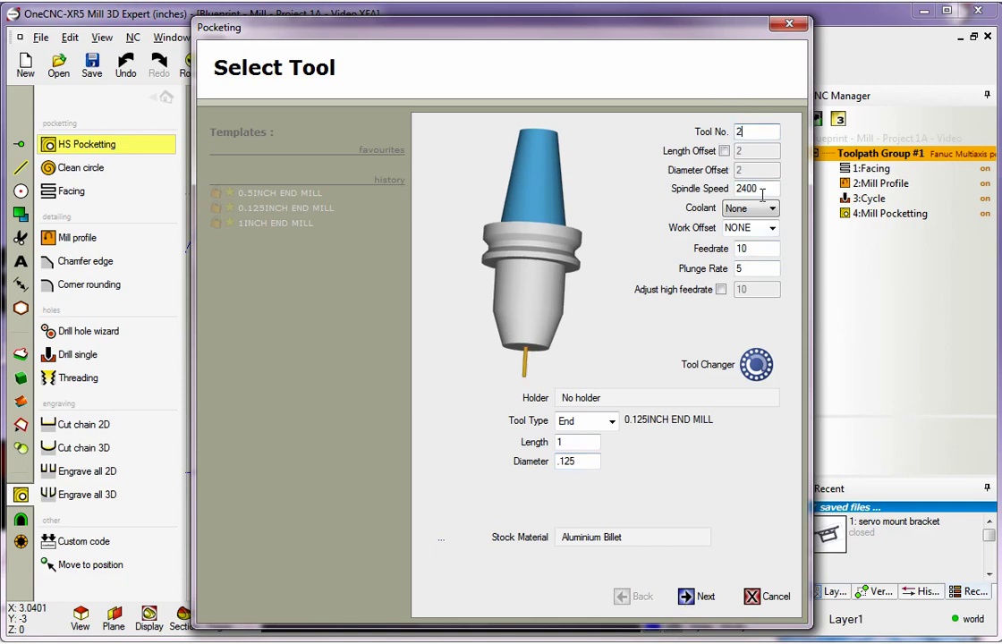
key("Tab")
type("3500")
key("Return")
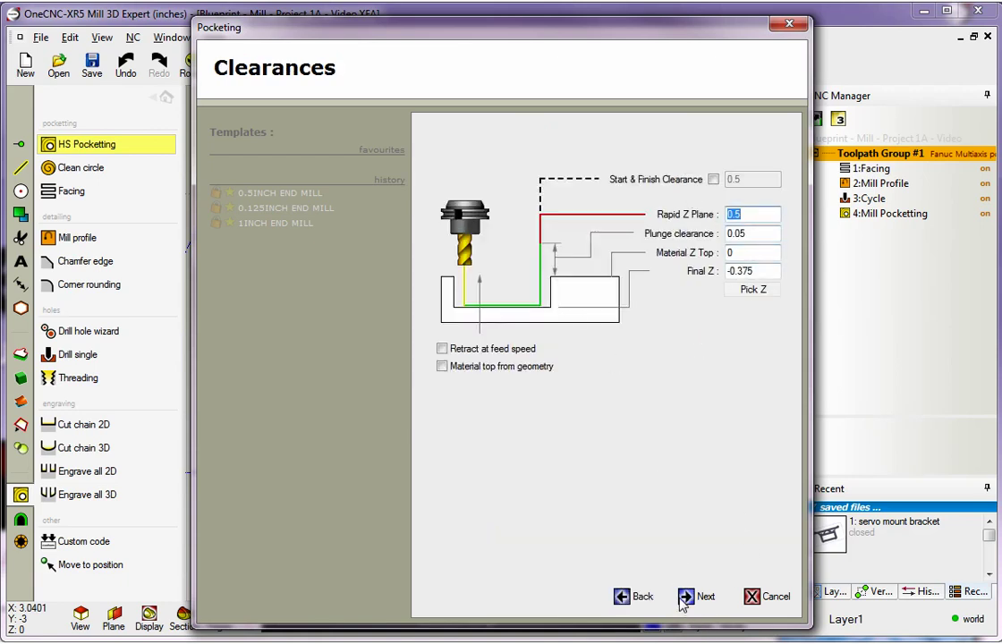
Rest-machine from 4:Mill Pocketting with rough depths unchecked and generate the toolpath.
left_click(693, 597)
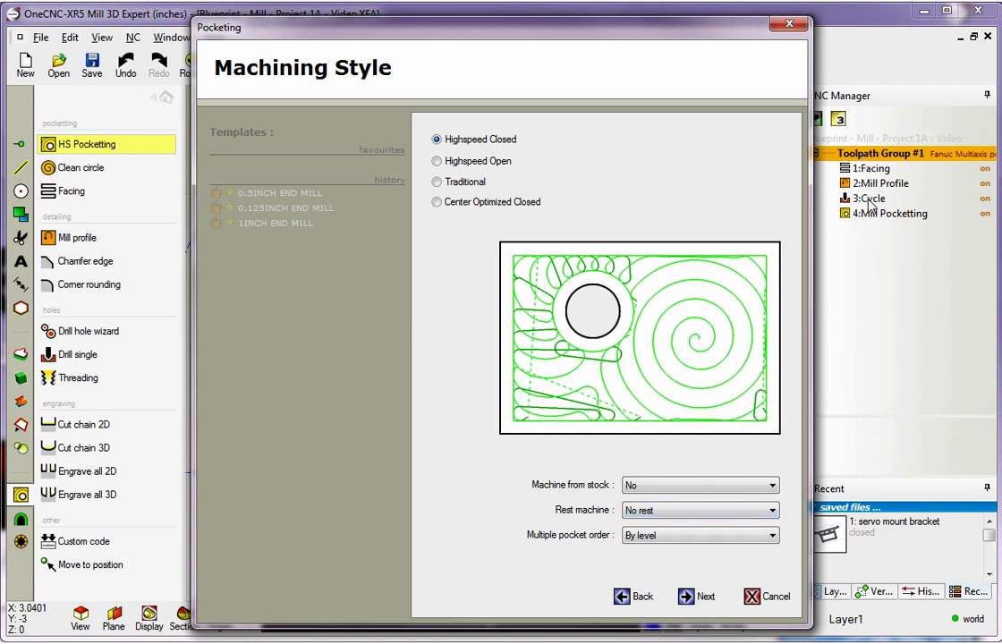
left_click_drag(689, 23, 671, 11)
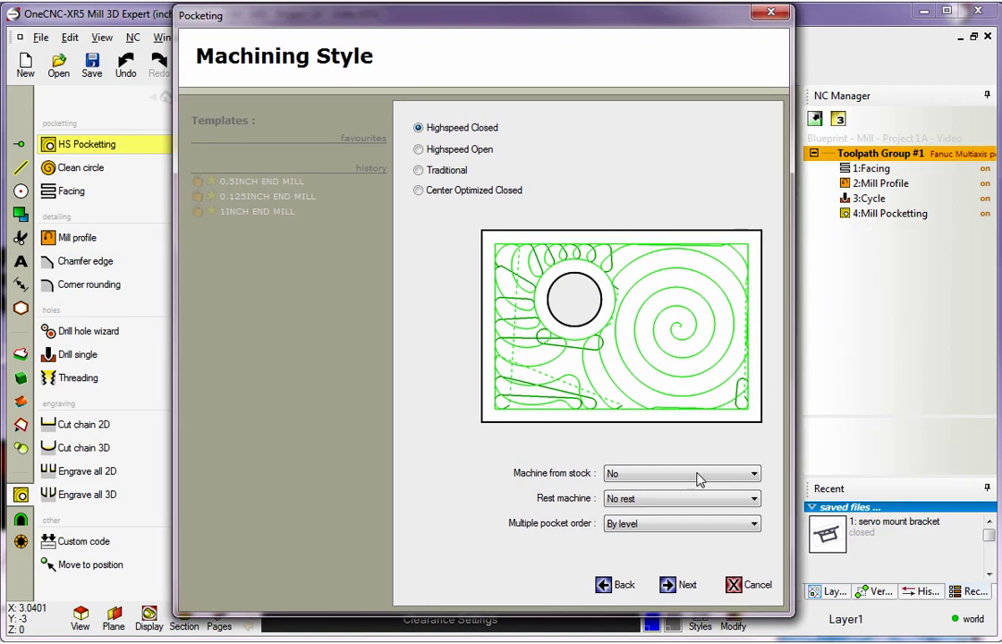
left_click(652, 501)
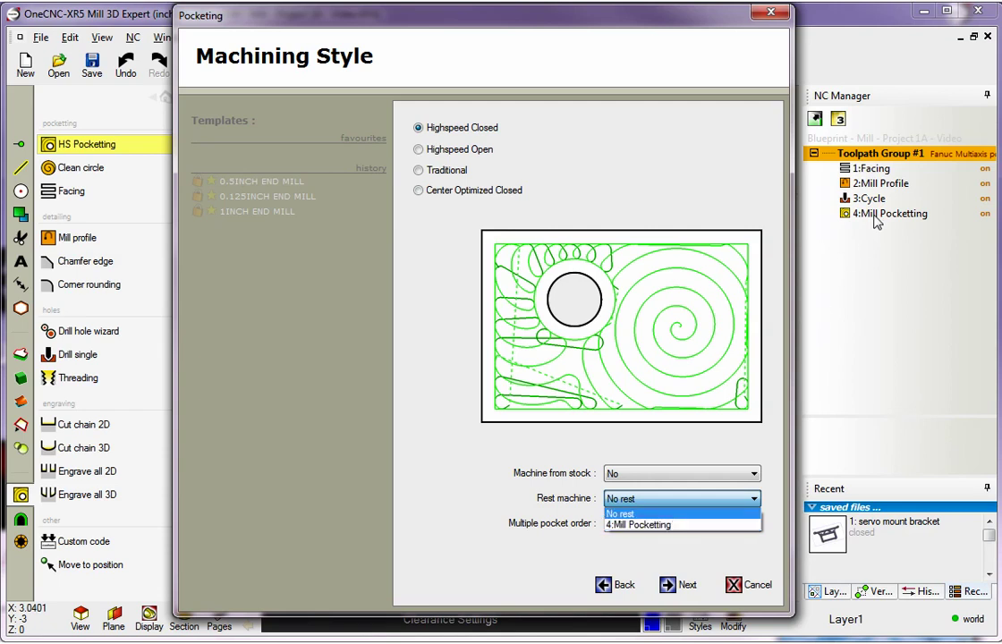
left_click(663, 527)
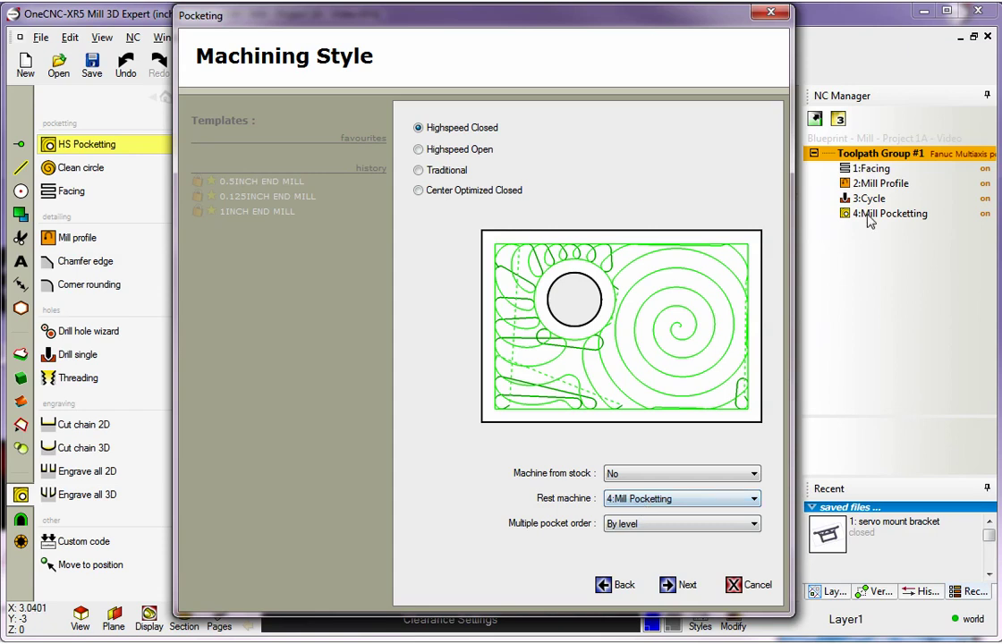
left_click(667, 586)
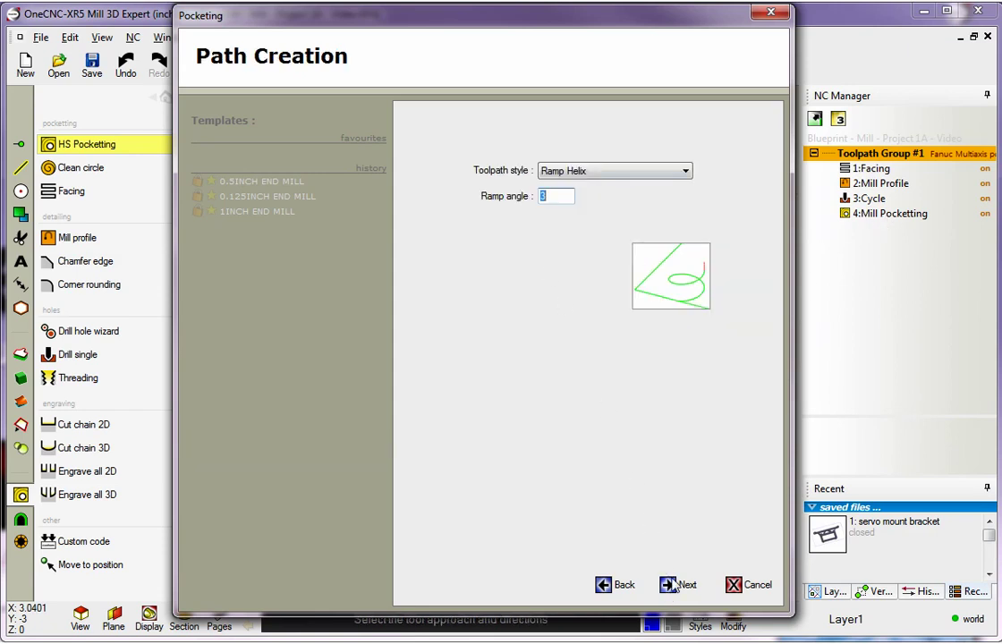
left_click(668, 586)
left_click(505, 226)
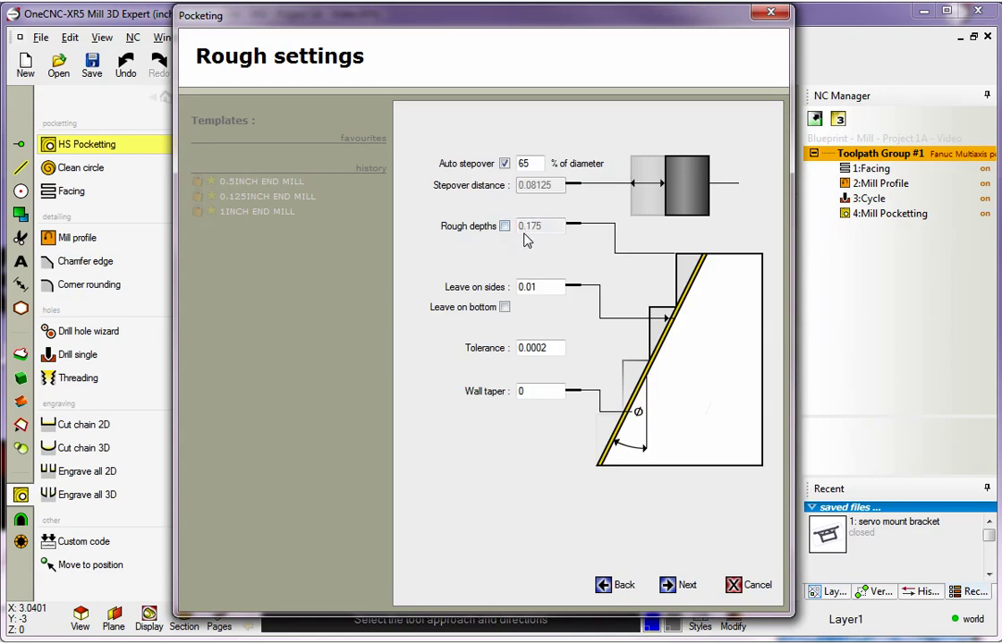
left_click(665, 584)
left_click(662, 584)
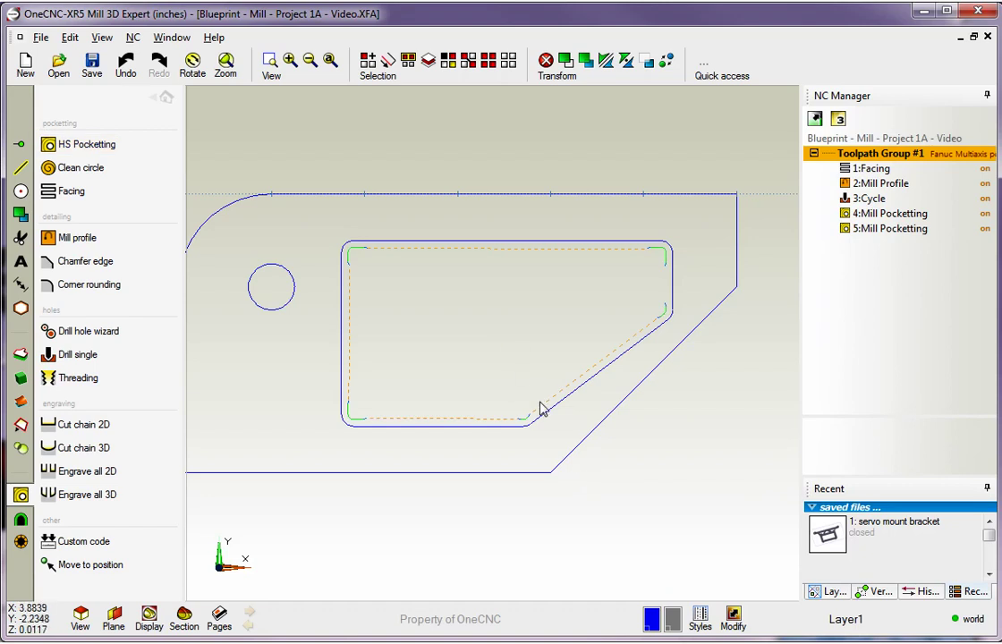
Preview the 5:Mill Pocketting toolpath in NC Manager and pan to inspect the pocket corners.
scroll(540, 408, "up", 2)
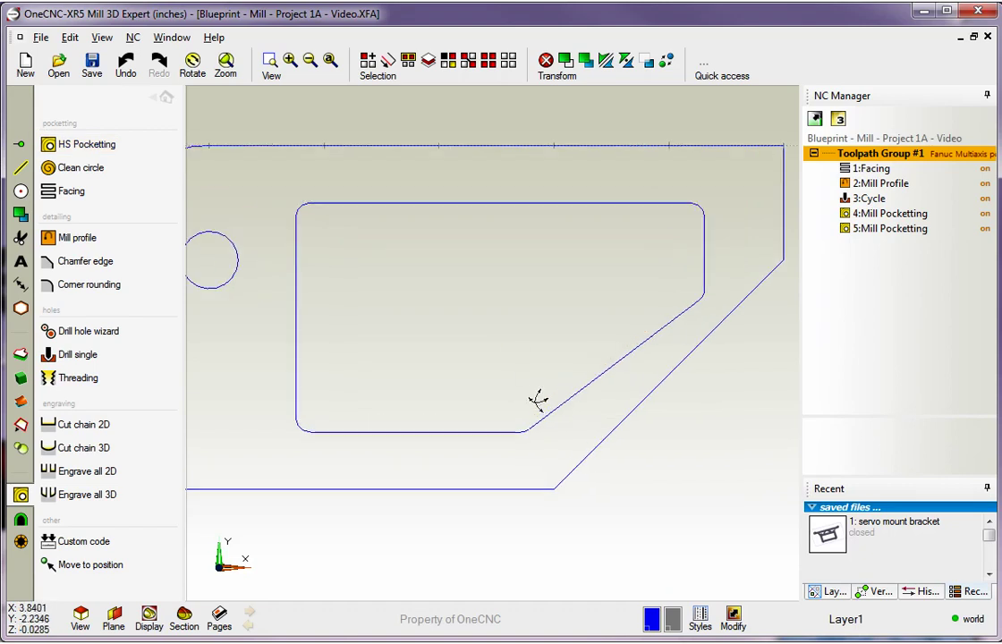
left_click(881, 230)
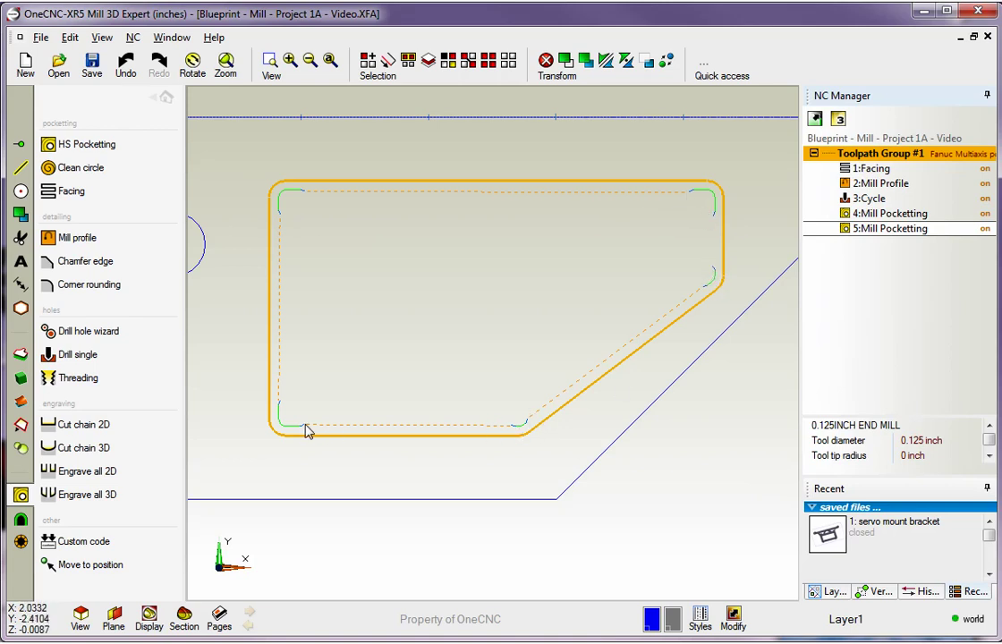
scroll(445, 369, "down", 2)
middle_click_drag(436, 365, 495, 354)
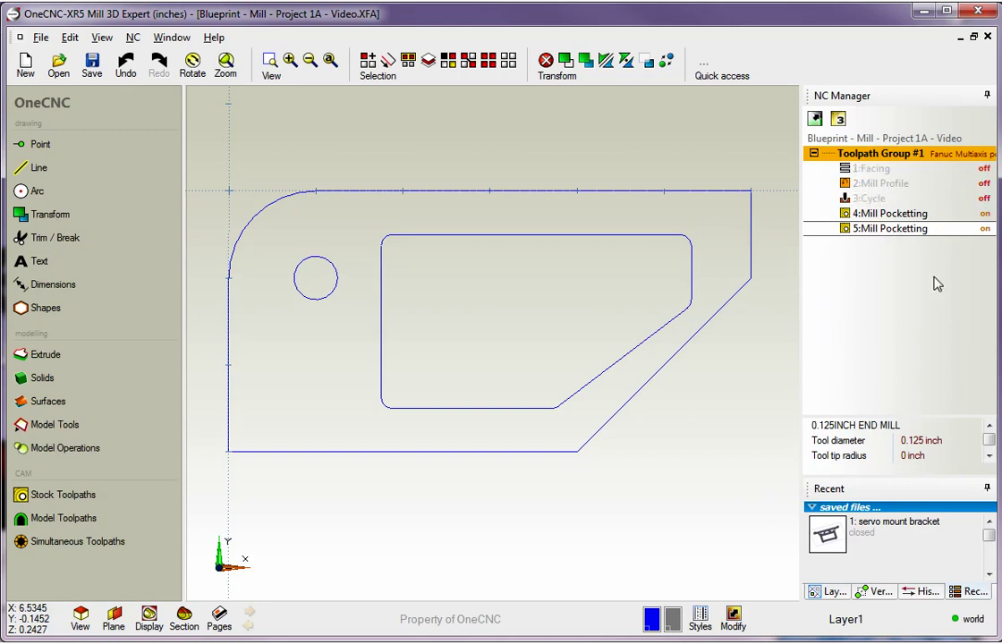
Start a rest simulation of Toolpath Group #1 using picked-boundary stock from Z 0 to -0.5.
right_click(896, 158)
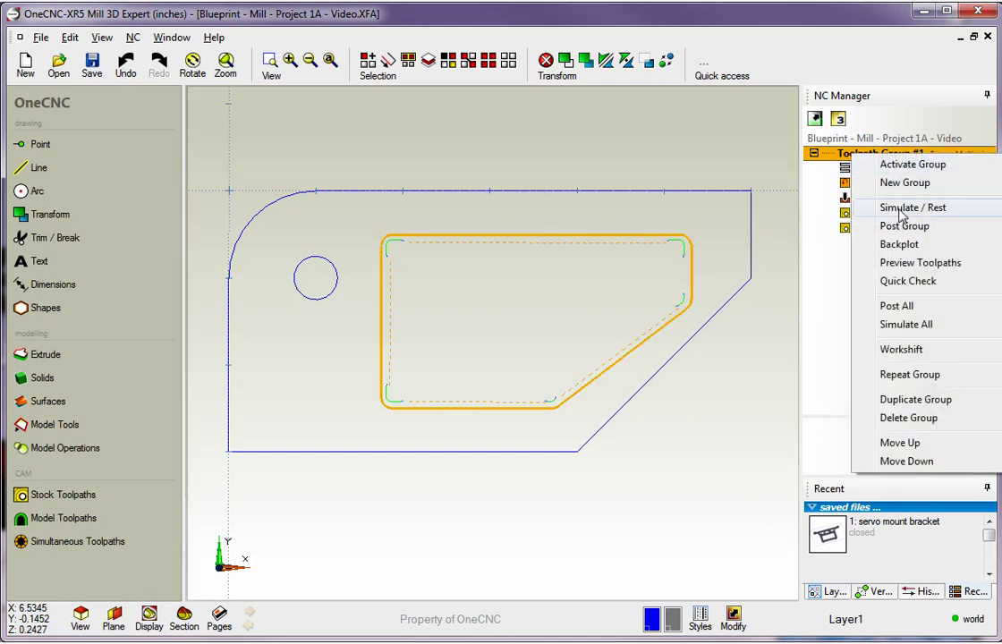
left_click(912, 214)
left_click_drag(301, 63, 141, 24)
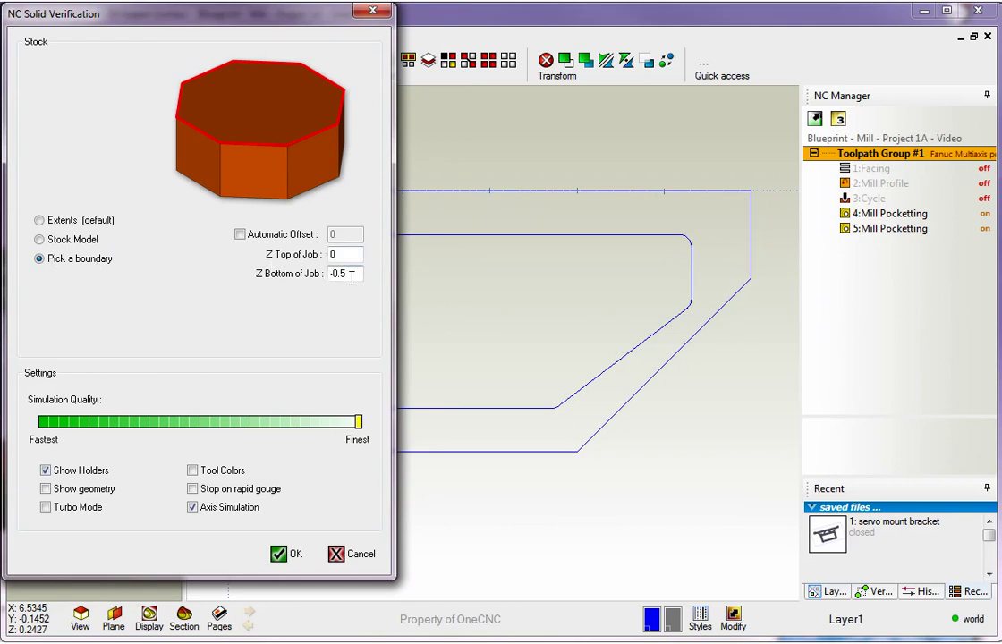
left_click(280, 556)
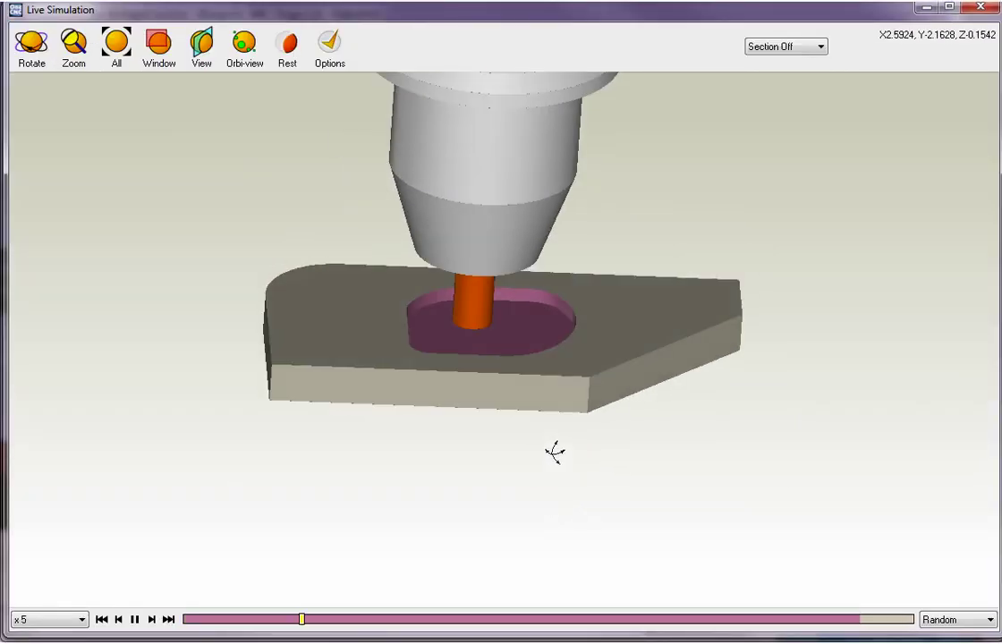
Rewind and play the live simulation, slowing it to /20 speed.
left_click(82, 619)
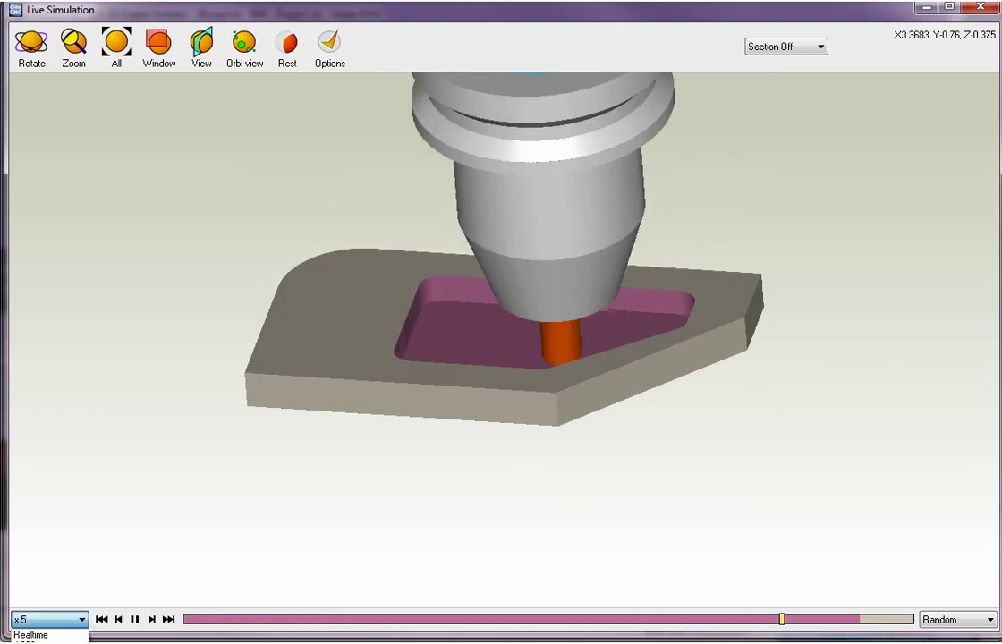
left_click(45, 639)
left_click(102, 619)
left_click(151, 619)
left_click(81, 619)
left_click(36, 632)
Tilt the view and zoom in on the pocket as the first tool clears it.
left_click_drag(513, 402, 509, 416)
left_click_drag(462, 338, 461, 329)
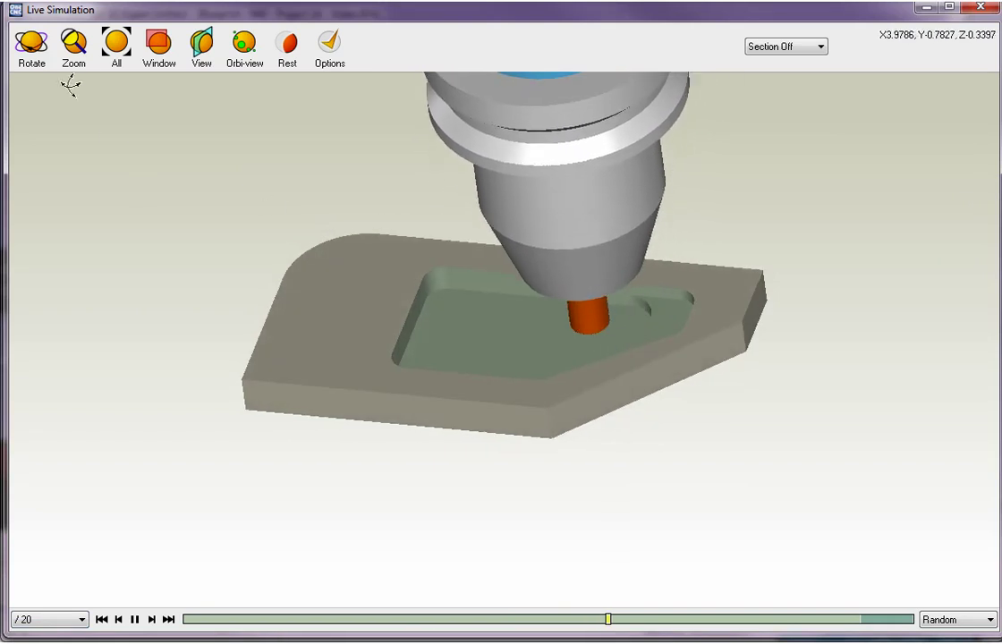
left_click(74, 45)
left_click_drag(389, 349, 371, 322)
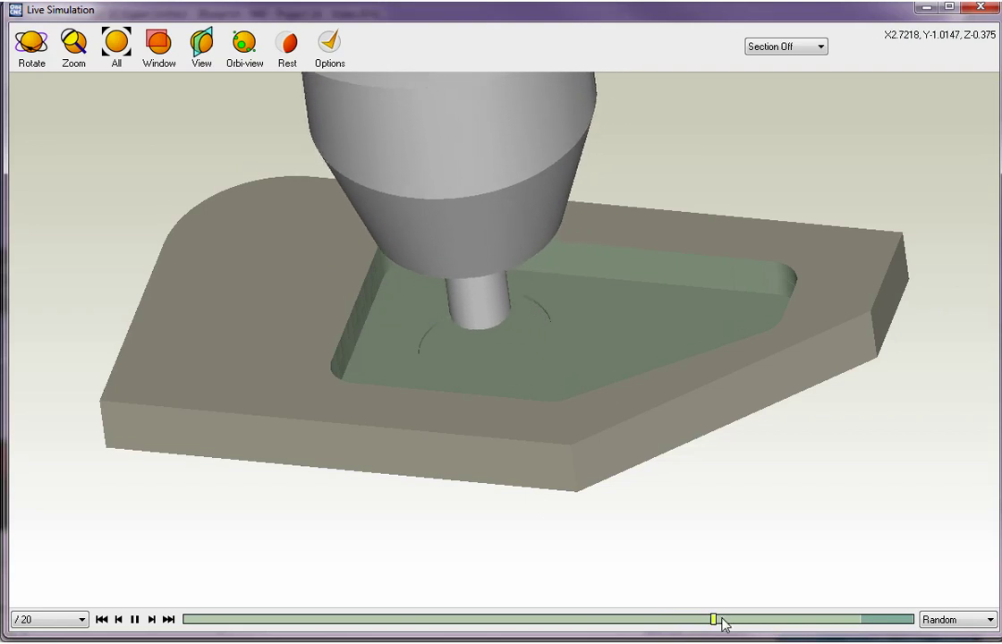
left_click(81, 619)
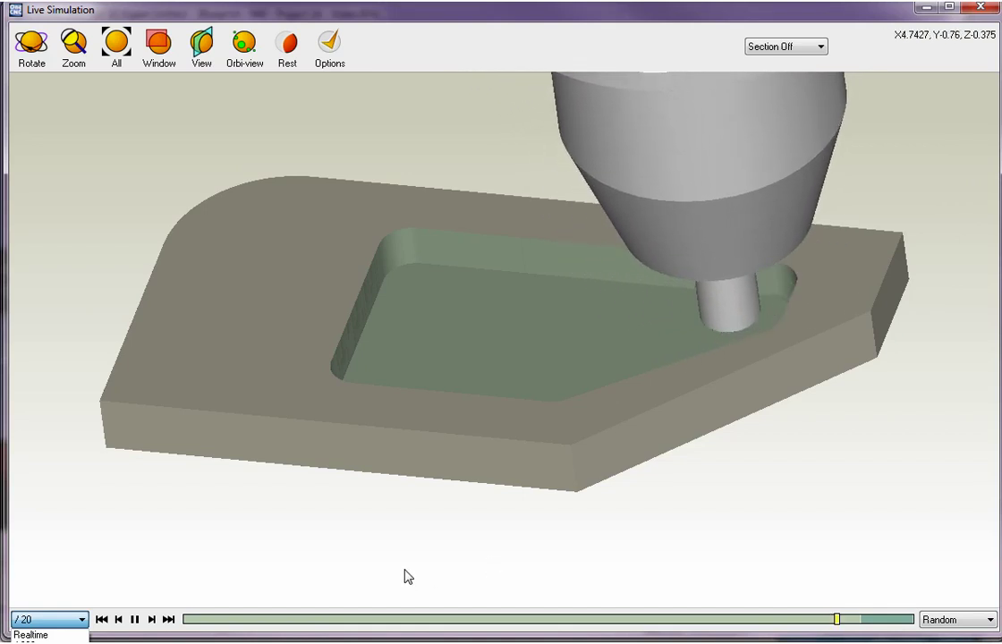
Watch the 0.125-inch corner cleanup at /10 from several angles, then close Live Simulation.
left_click(211, 550)
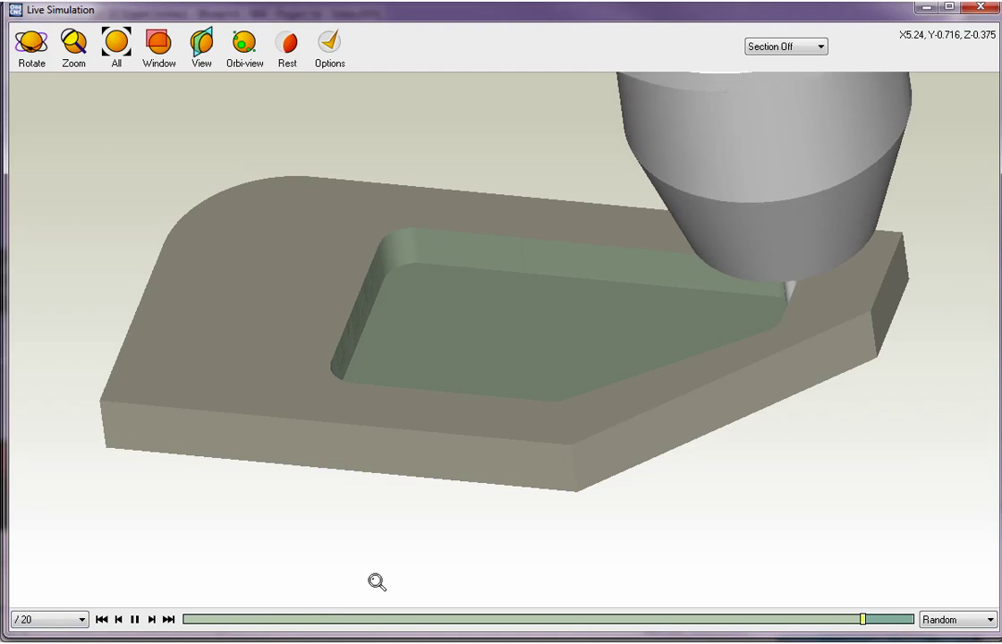
middle_click_drag(516, 532, 560, 571)
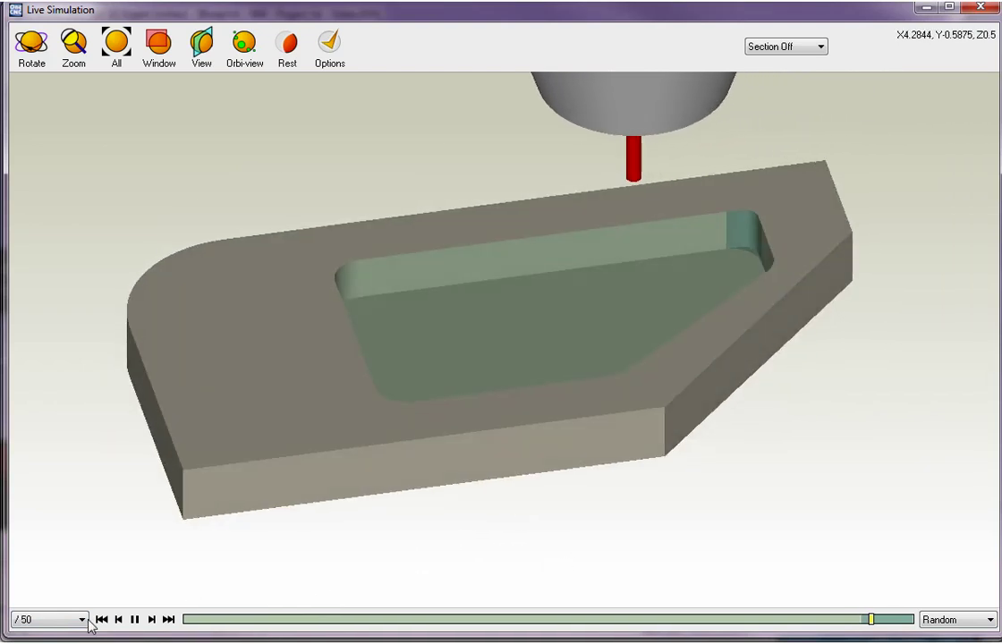
left_click(36, 640)
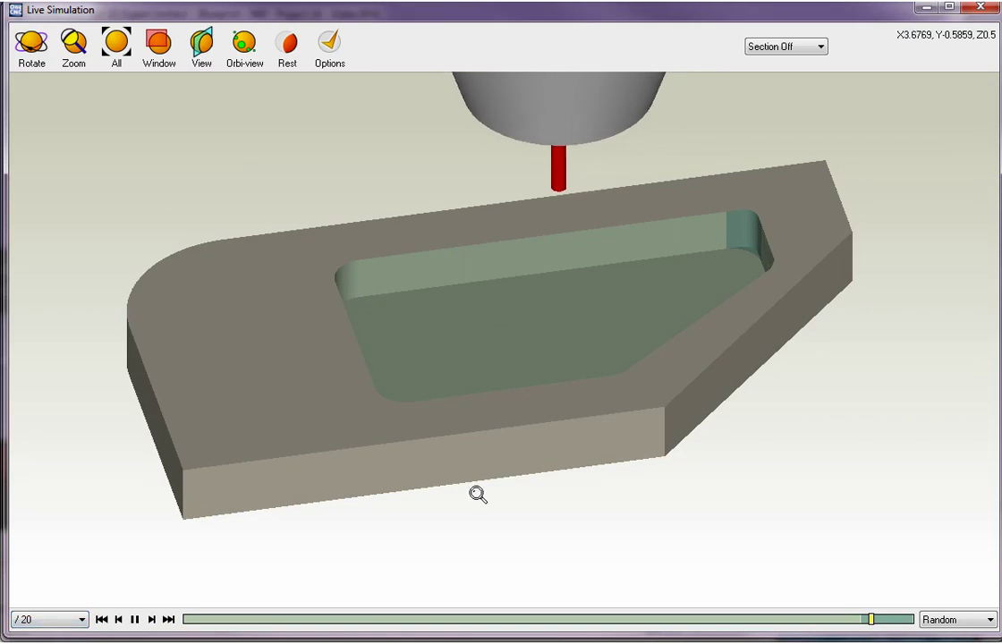
middle_click_drag(474, 488, 534, 476)
left_click(83, 619)
left_click(36, 547)
middle_click_drag(325, 537, 501, 421)
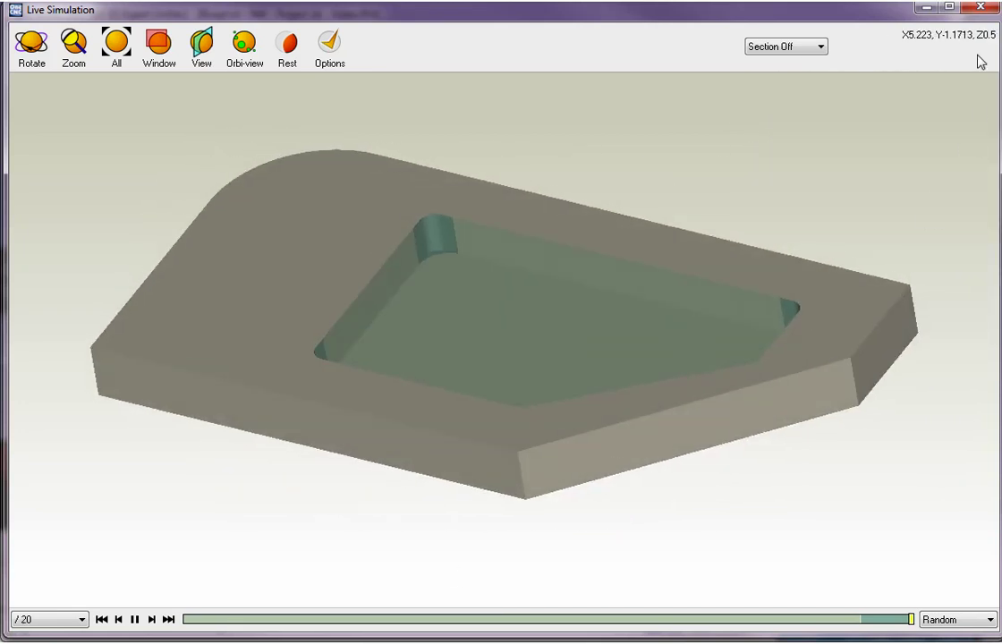
left_click(985, 7)
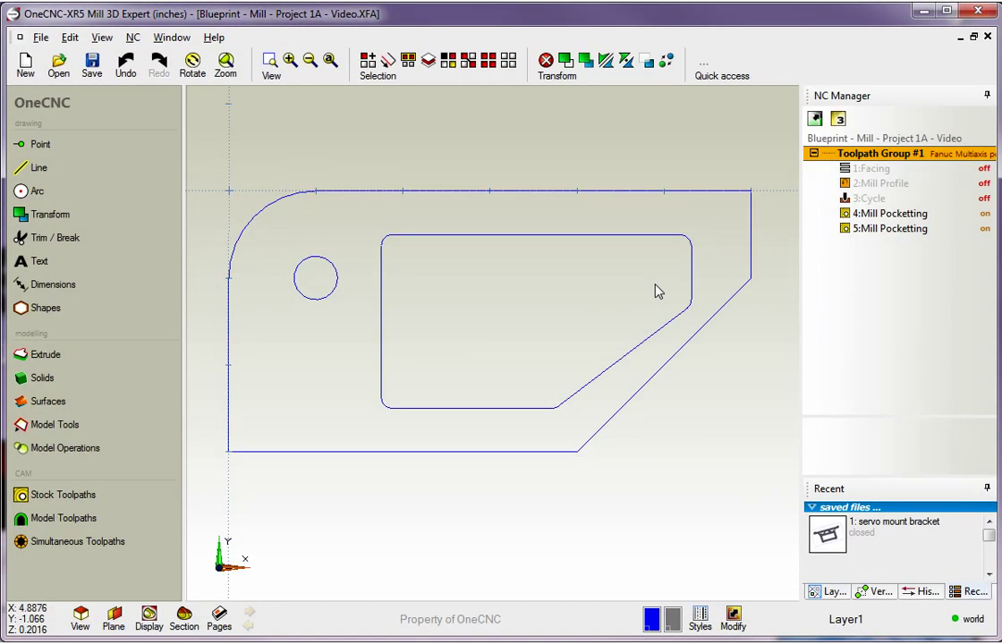